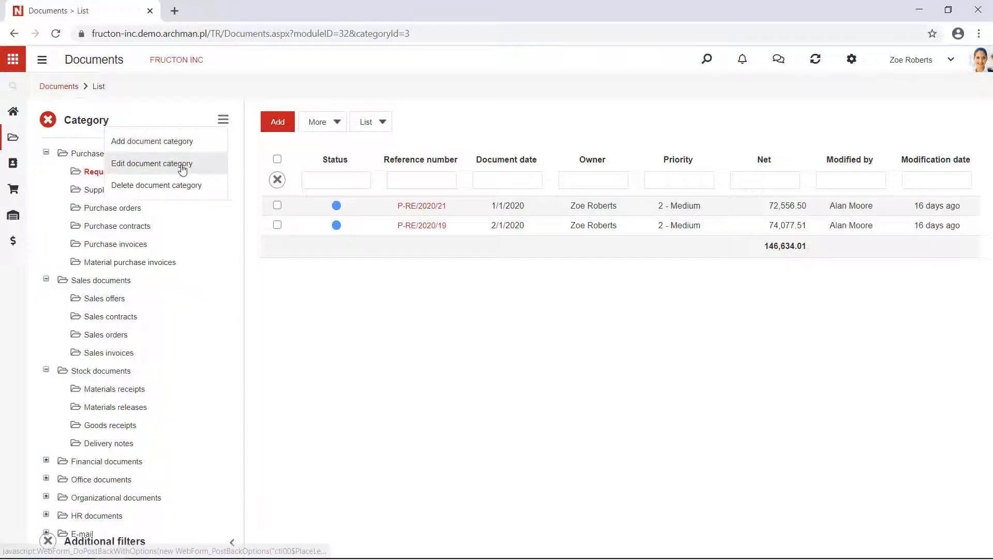
Open the Requests document category for editing, widen the category tree area, and review the category's default type and permissions.
{"action": "left_click", "coordinate": [186, 163]}
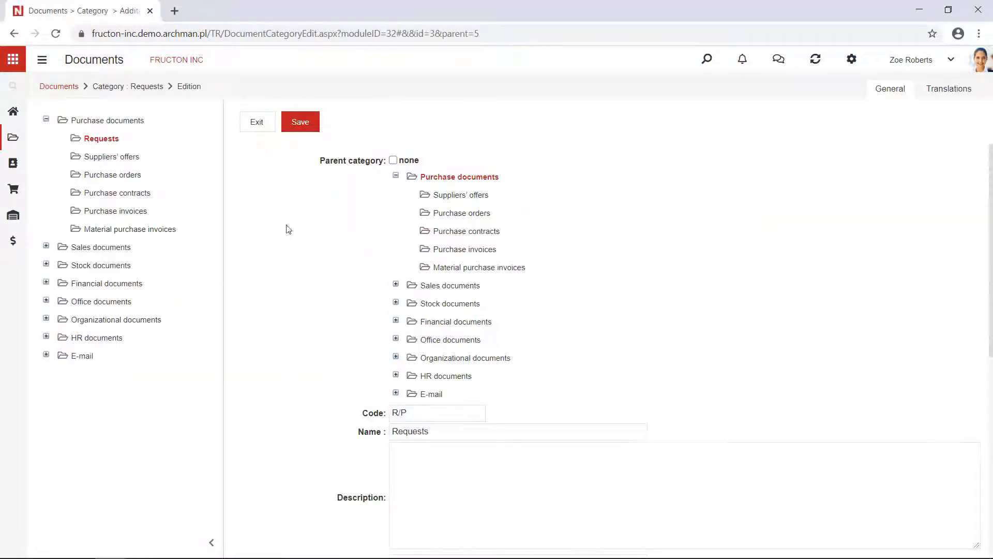
{"action": "left_click_drag", "start_coordinate": [223, 217], "coordinate": [246, 210]}
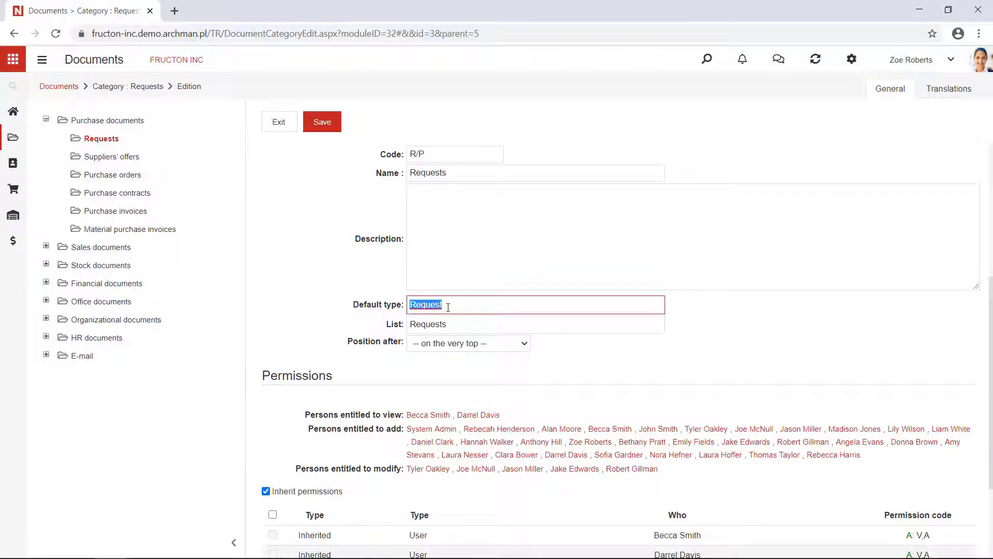
{"action": "scroll", "coordinate": [405, 357], "scroll_direction": "down", "scroll_amount": 3}
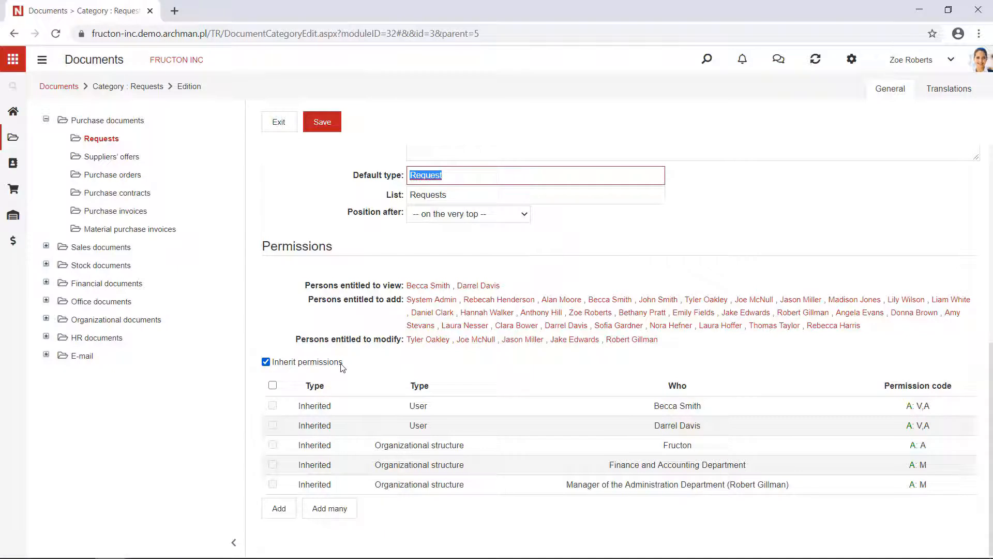
Compare the permissions of the parent Purchase documents category with those inherited by Requests, and exit category editing without saving.
{"action": "left_click", "coordinate": [109, 123]}
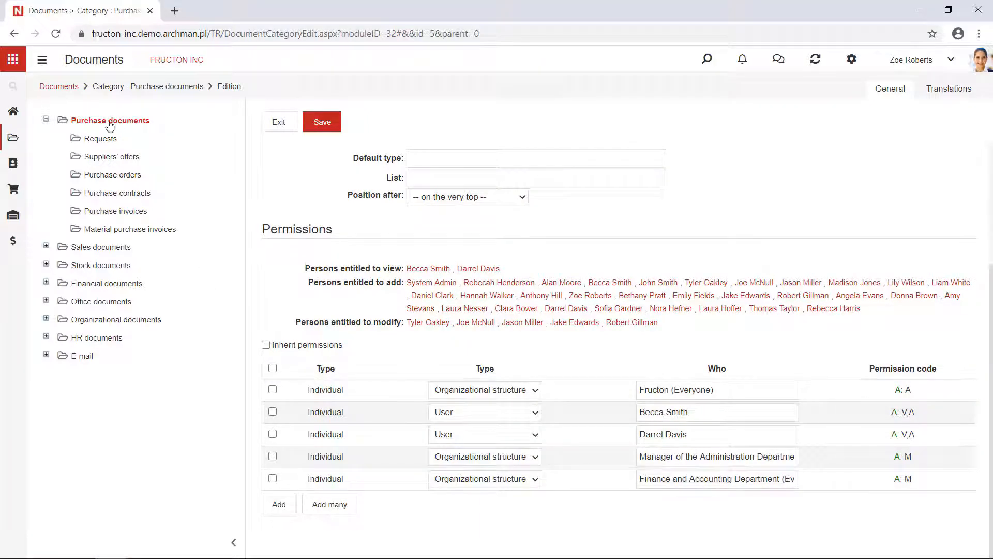
{"action": "left_click", "coordinate": [102, 140]}
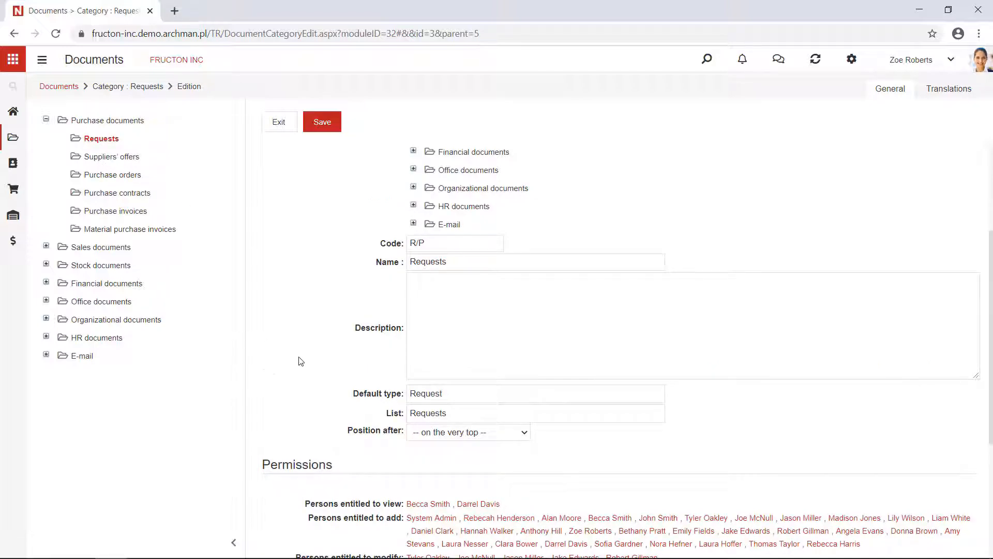
{"action": "scroll", "coordinate": [303, 362], "scroll_direction": "down", "scroll_amount": 4}
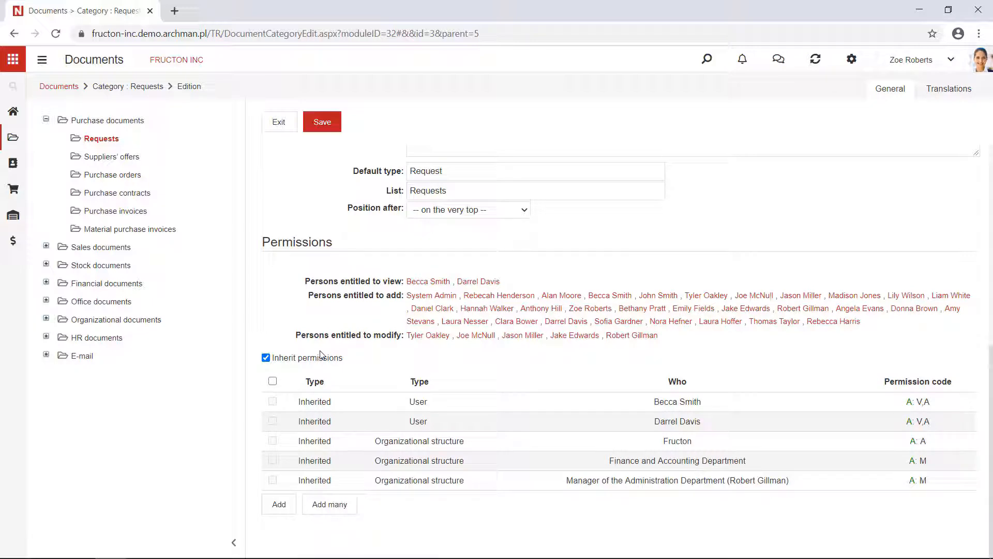
{"action": "left_click", "coordinate": [107, 121]}
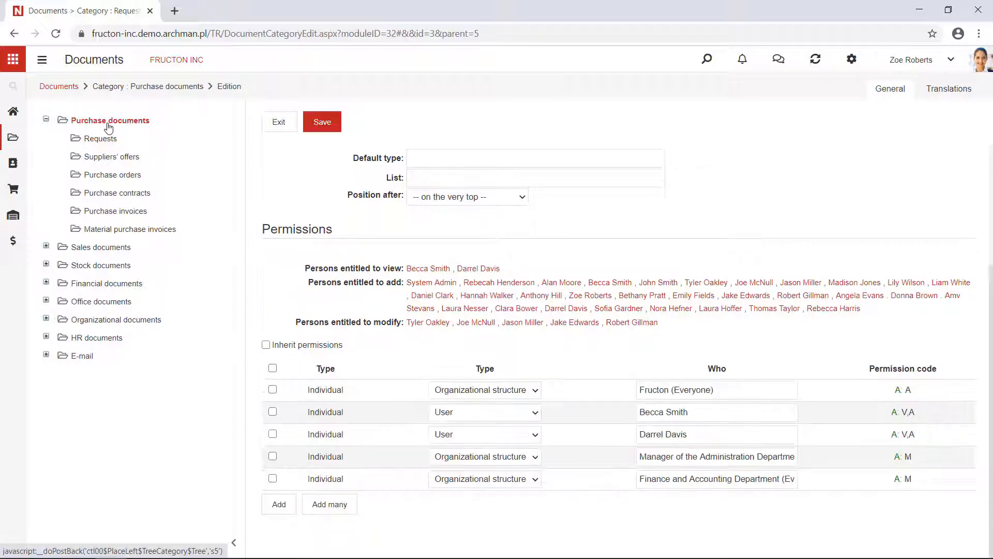
{"action": "left_click", "coordinate": [108, 139]}
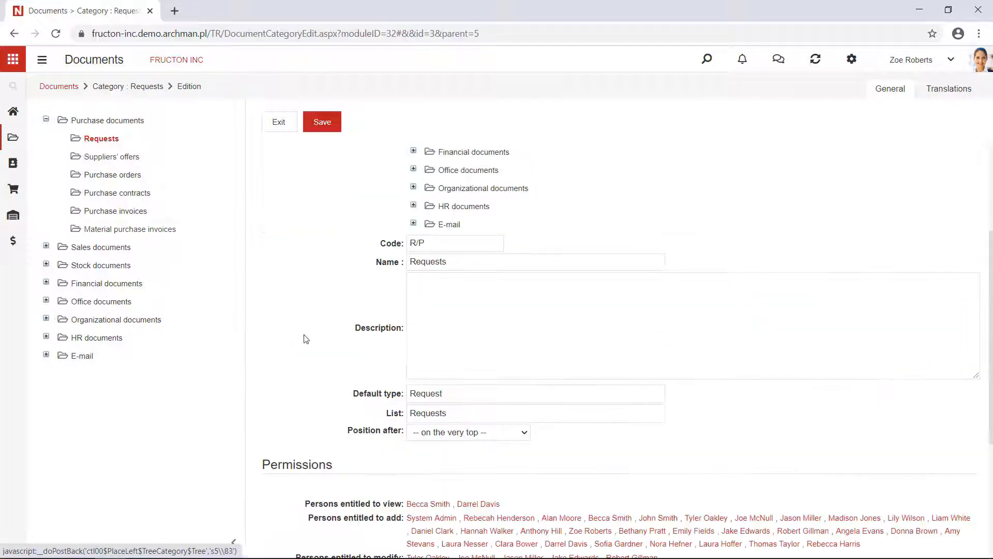
{"action": "scroll", "coordinate": [321, 362], "scroll_direction": "down", "scroll_amount": 3}
{"action": "scroll", "coordinate": [335, 376], "scroll_direction": "down", "scroll_amount": 1}
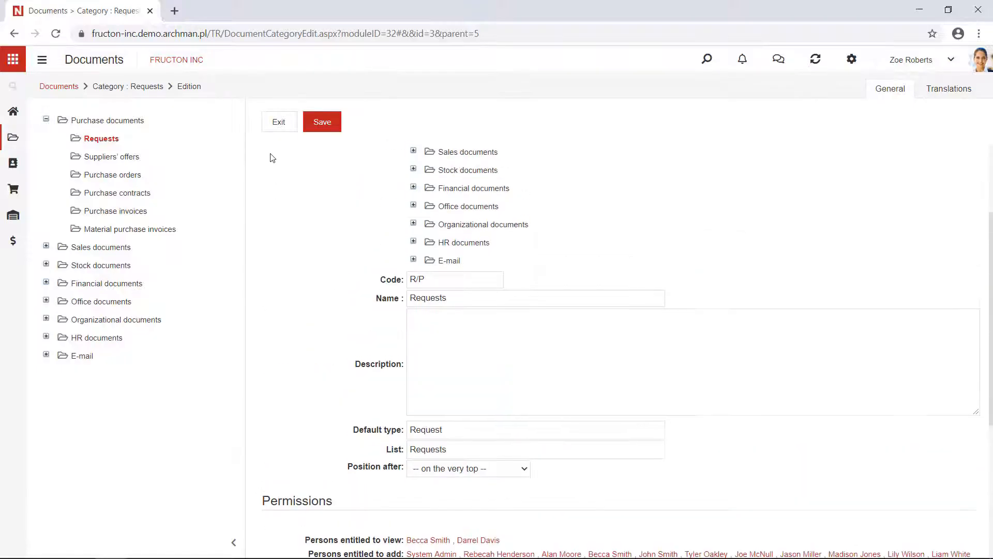
{"action": "left_click", "coordinate": [289, 124]}
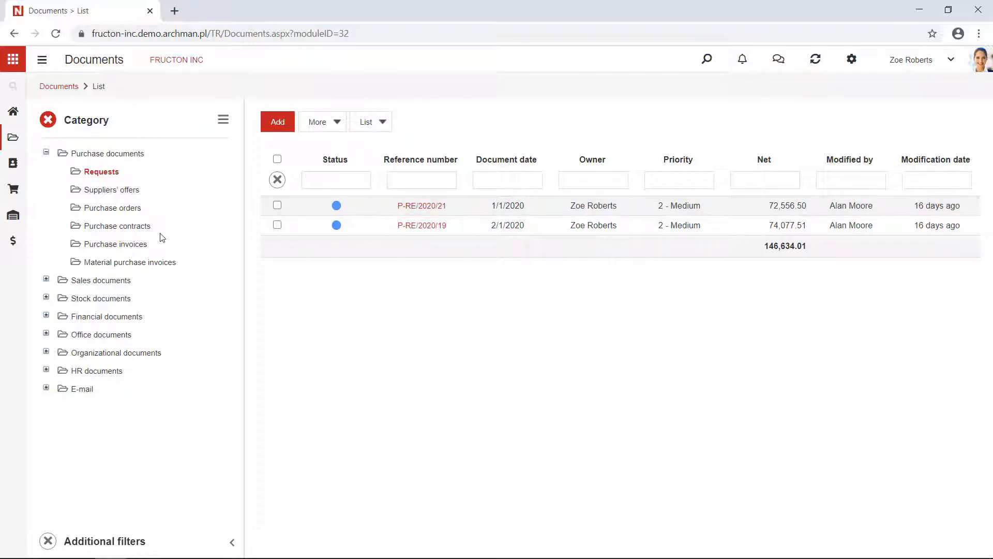
Compare the document lists of the Suppliers' offers, Purchase orders and Requests categories, ending on Requests.
{"action": "left_click", "coordinate": [117, 191]}
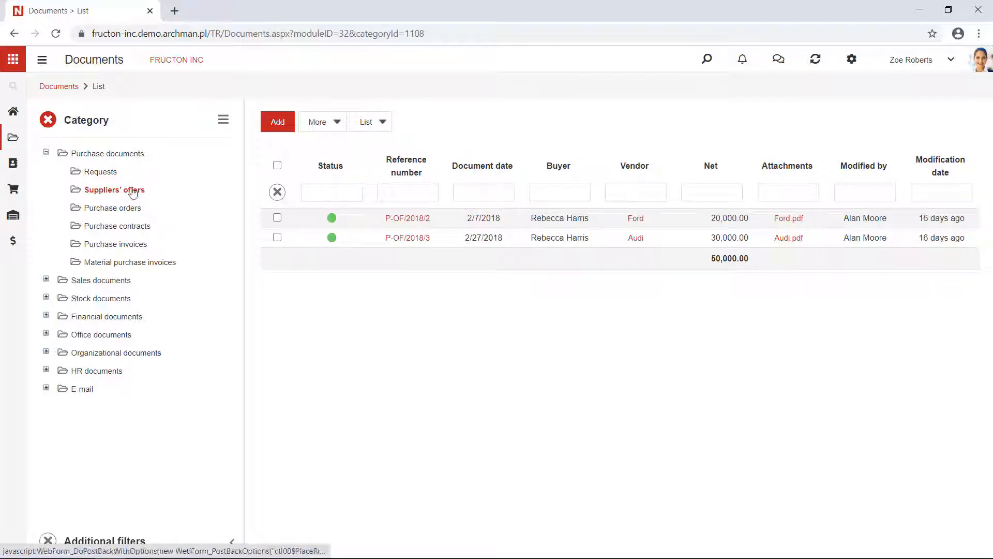
{"action": "left_click", "coordinate": [101, 173]}
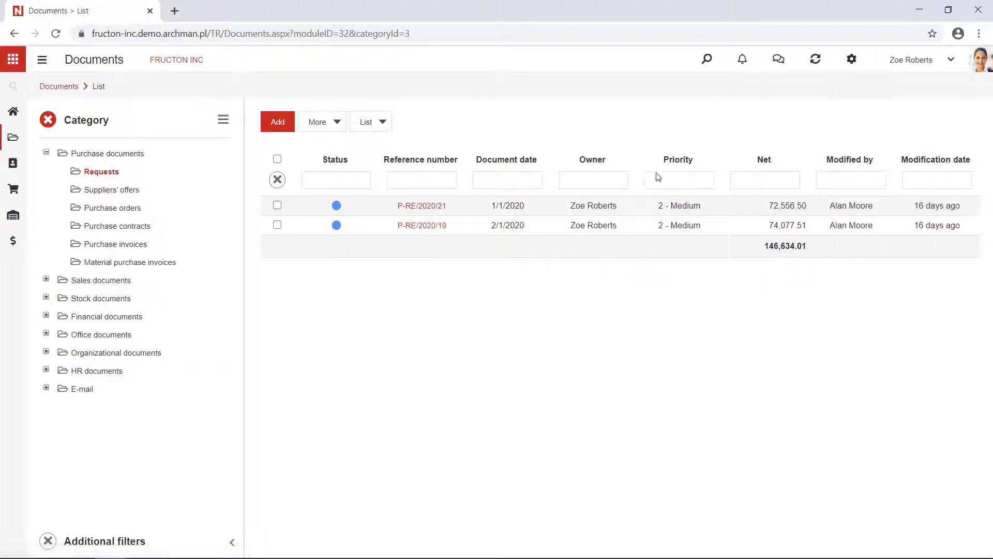
{"action": "left_click", "coordinate": [124, 193]}
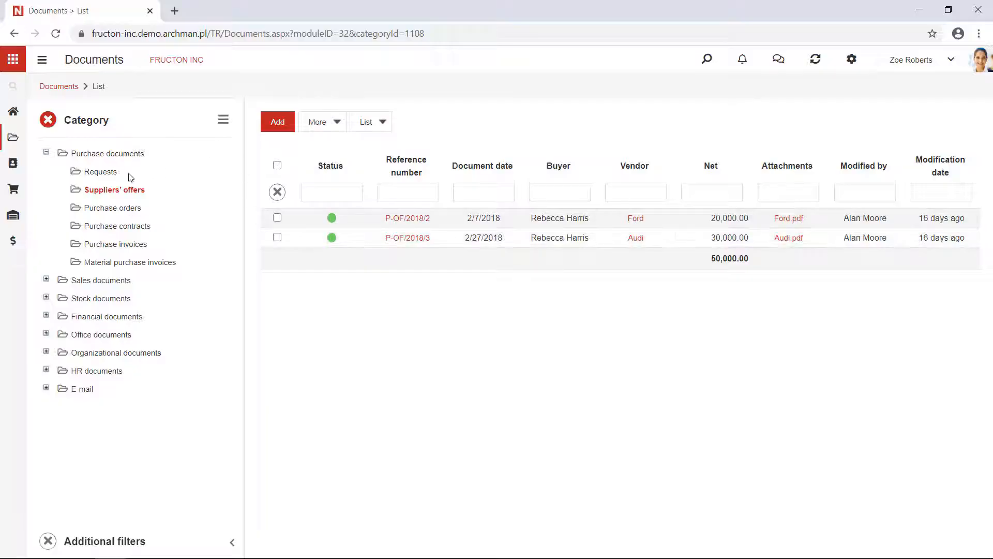
{"action": "left_click", "coordinate": [112, 208]}
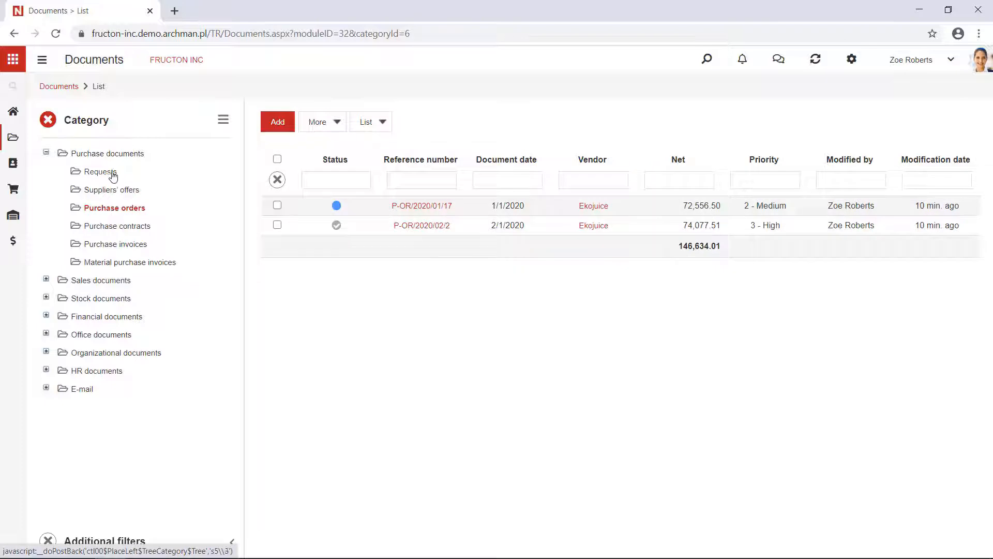
{"action": "left_click", "coordinate": [112, 174]}
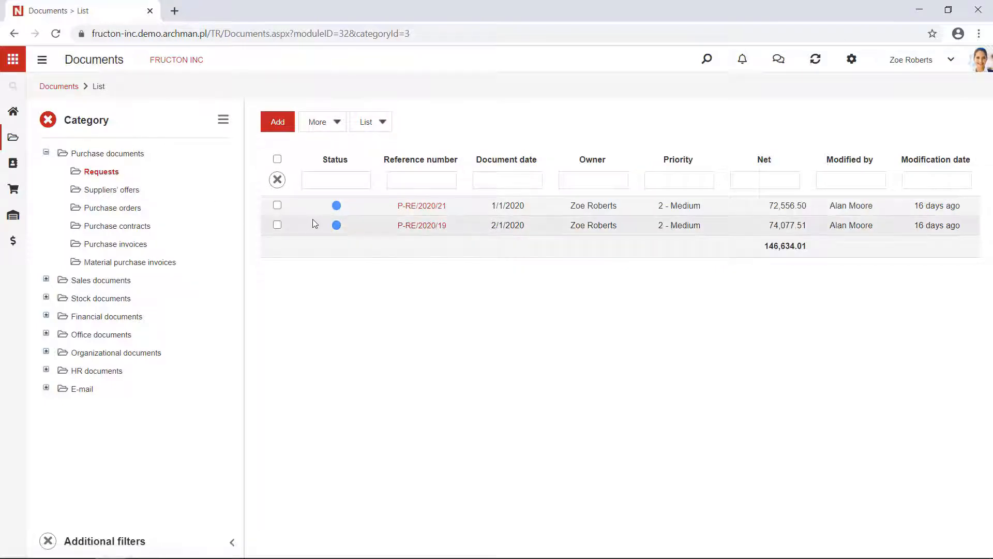
Open request P-RE/2020/21 for editing with its attachments area shown, and narrow that area to give the form more room.
{"action": "left_click", "coordinate": [414, 210]}
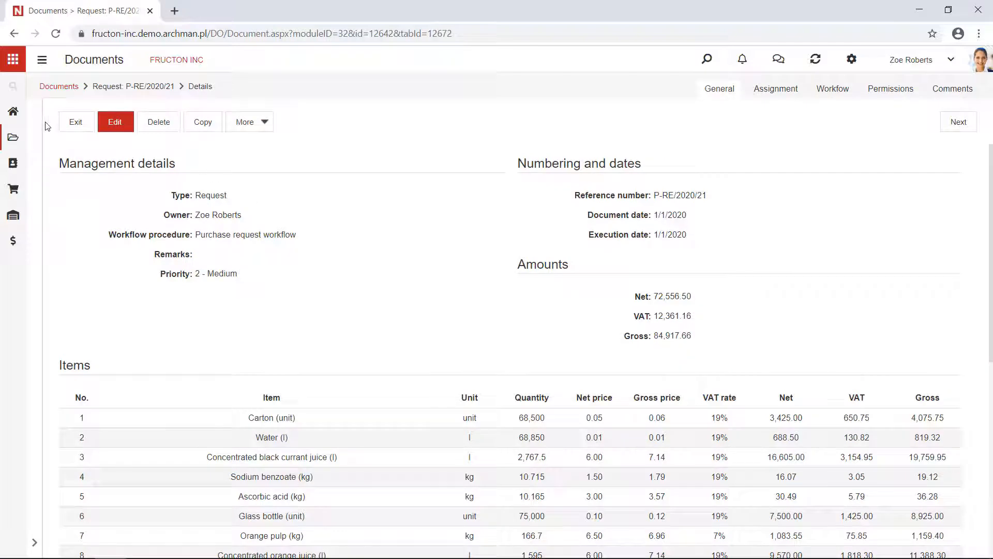
{"action": "left_click", "coordinate": [44, 122]}
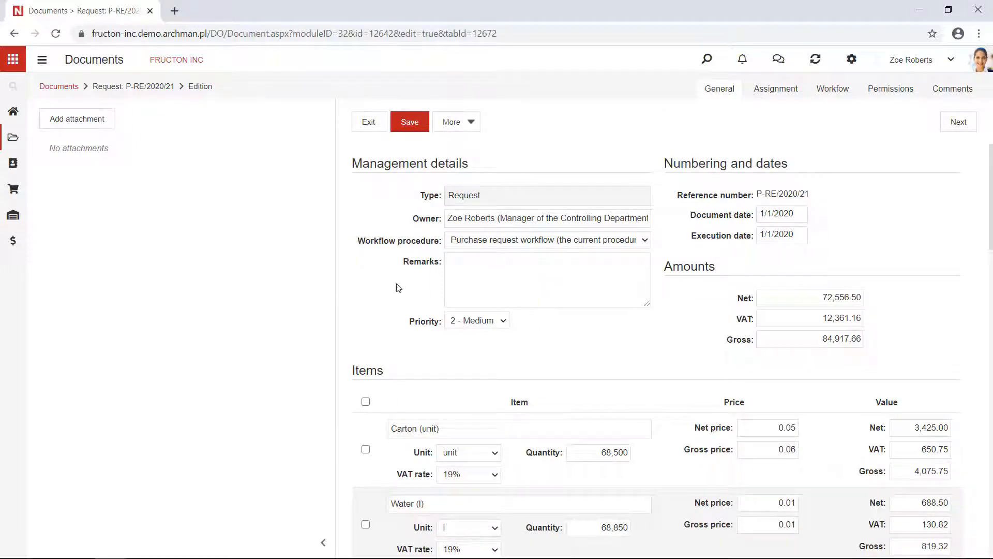
{"action": "left_click_drag", "start_coordinate": [335, 179], "coordinate": [246, 182]}
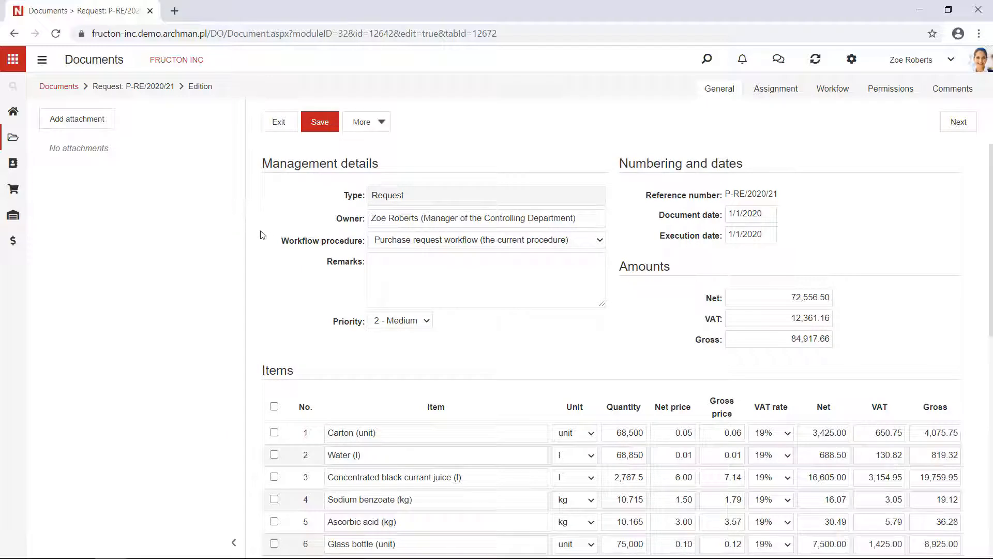
Review the request's general details, including the available priority options and the list of items.
{"action": "scroll", "coordinate": [405, 339], "scroll_direction": "down", "scroll_amount": 1}
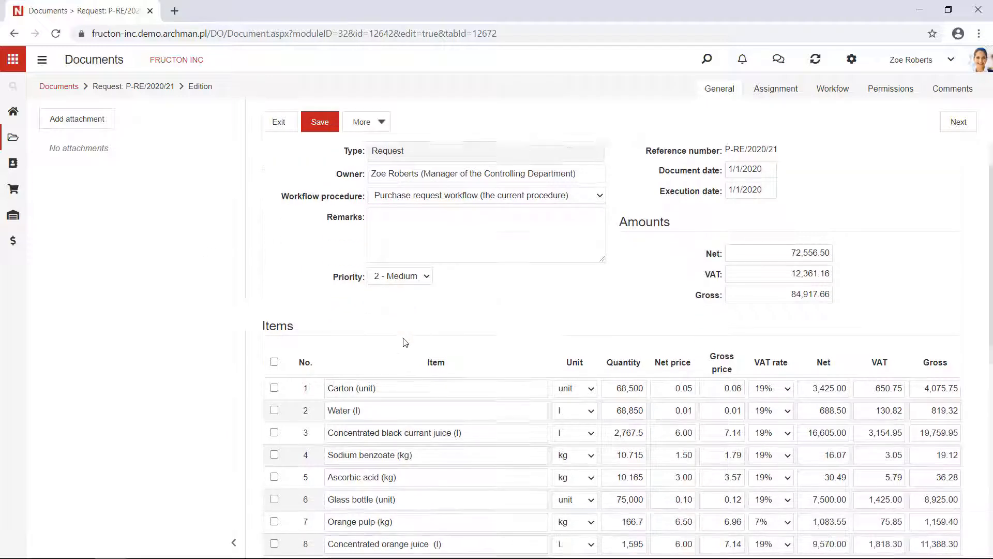
{"action": "scroll", "coordinate": [457, 277], "scroll_direction": "up", "scroll_amount": 1}
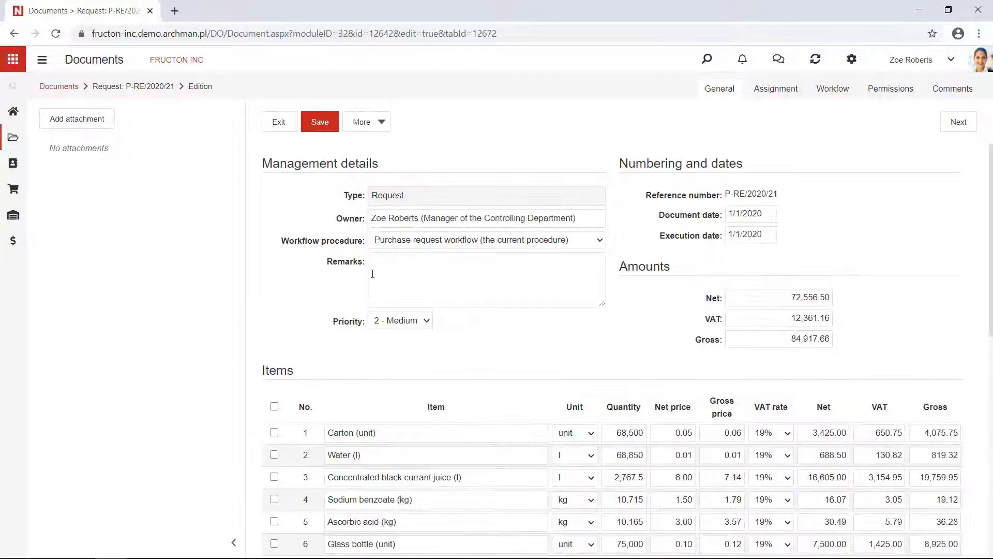
{"action": "left_click", "coordinate": [389, 321]}
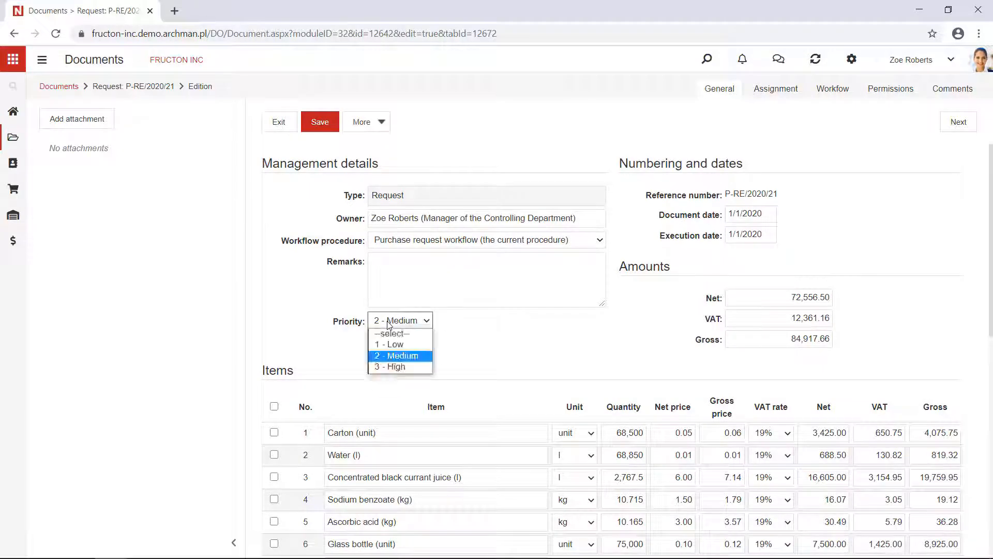
{"action": "left_click", "coordinate": [389, 322]}
{"action": "scroll", "coordinate": [392, 352], "scroll_direction": "down", "scroll_amount": 2}
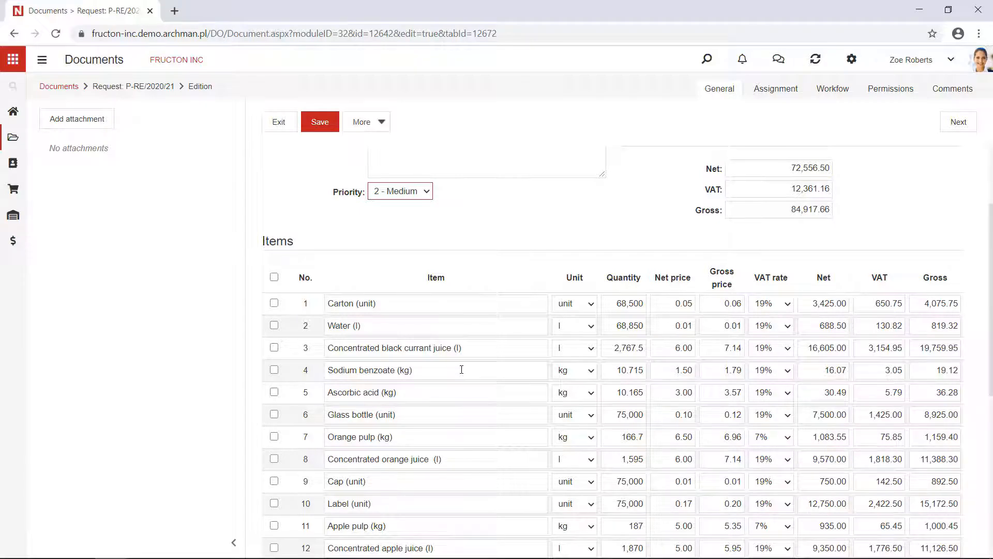
{"action": "scroll", "coordinate": [733, 264], "scroll_direction": "up", "scroll_amount": 3}
View the request's assignment settings and the accounts available for assignment, without choosing one.
{"action": "left_click", "coordinate": [765, 94]}
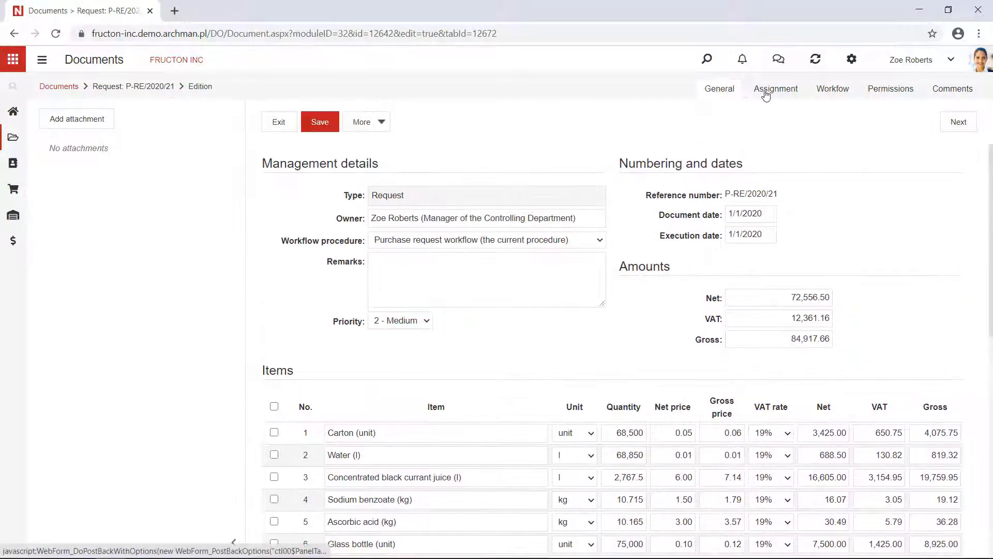
{"action": "left_click", "coordinate": [775, 90]}
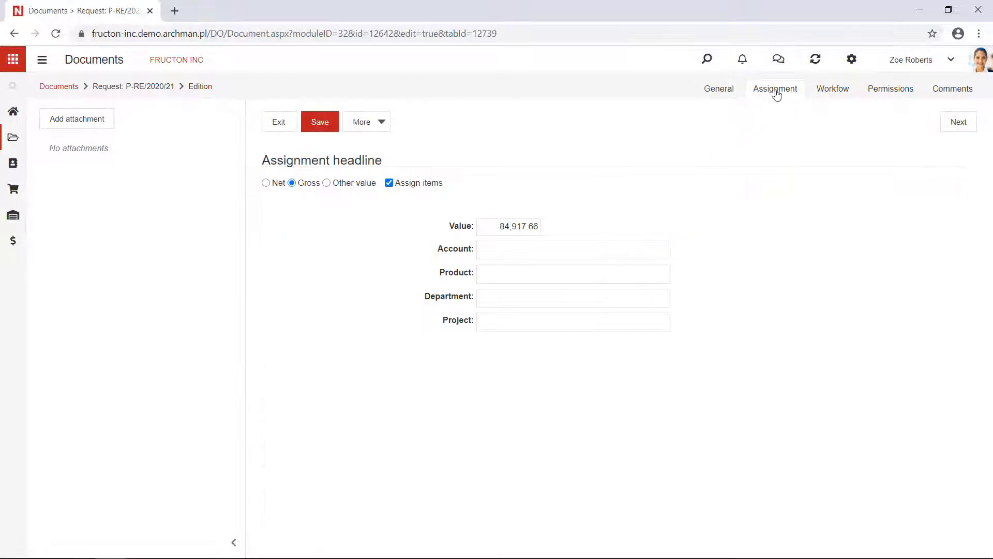
{"action": "left_click", "coordinate": [497, 248]}
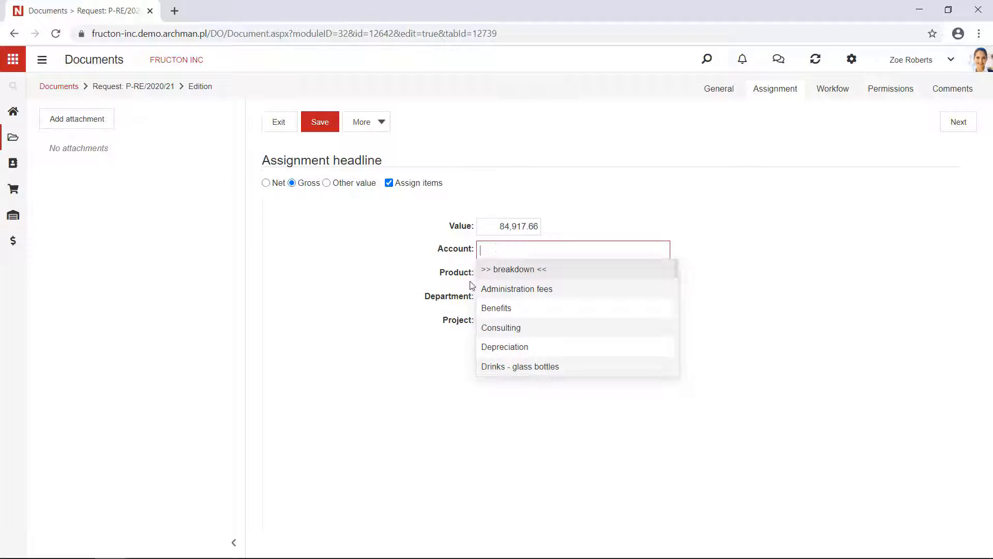
{"action": "left_click", "coordinate": [462, 349]}
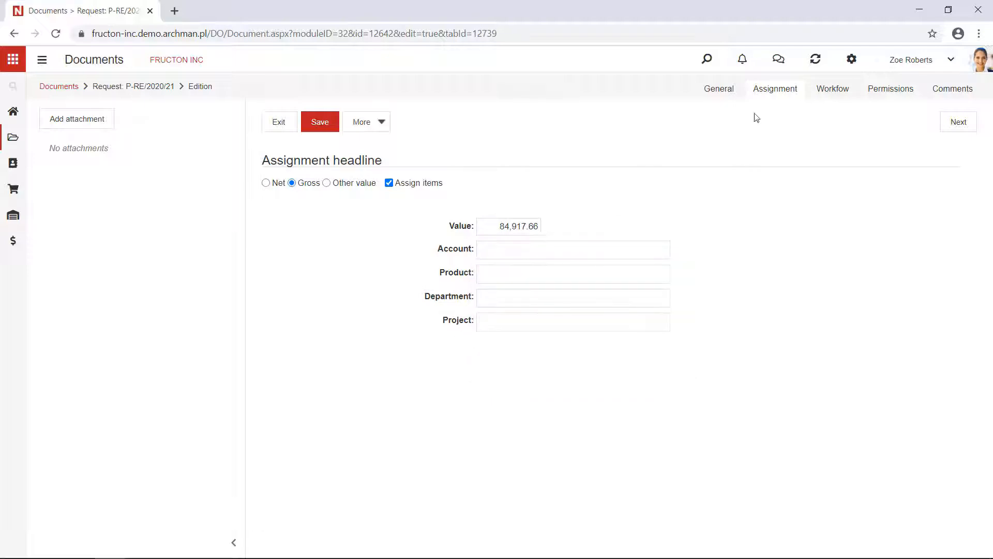
Examine the request's workflow history and the purchase request workflow diagram, and close the diagram.
{"action": "left_click", "coordinate": [834, 93]}
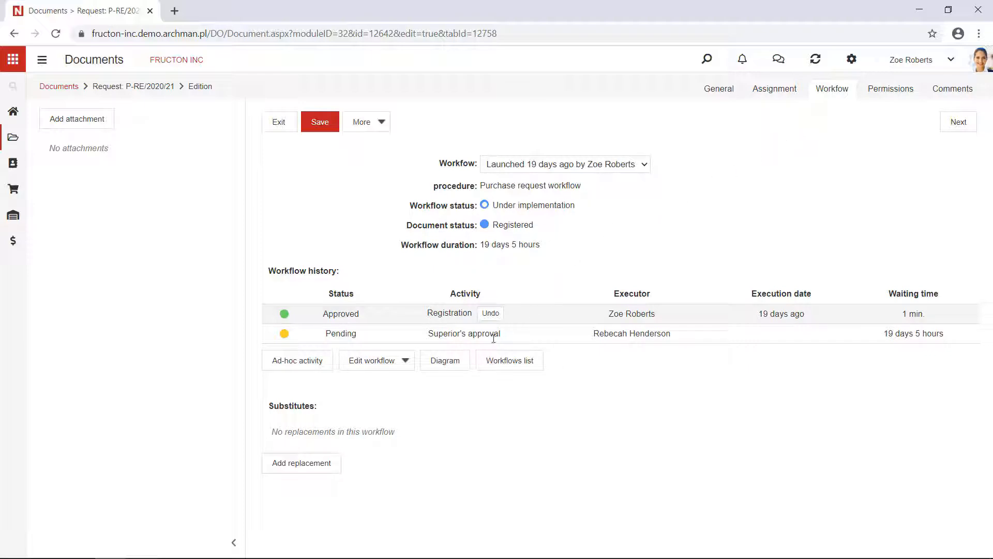
{"action": "left_click", "coordinate": [459, 362]}
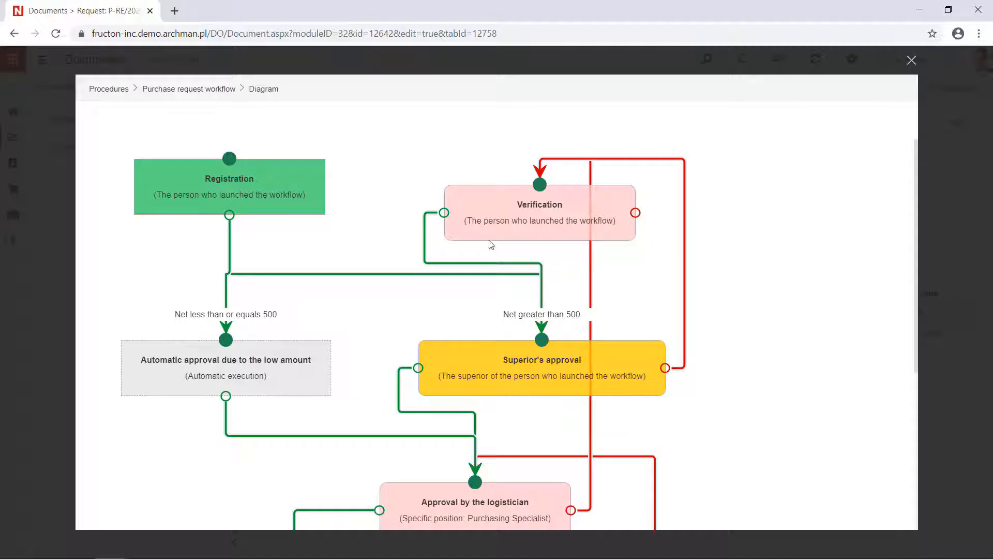
{"action": "scroll", "coordinate": [438, 291], "scroll_direction": "down", "scroll_amount": 1}
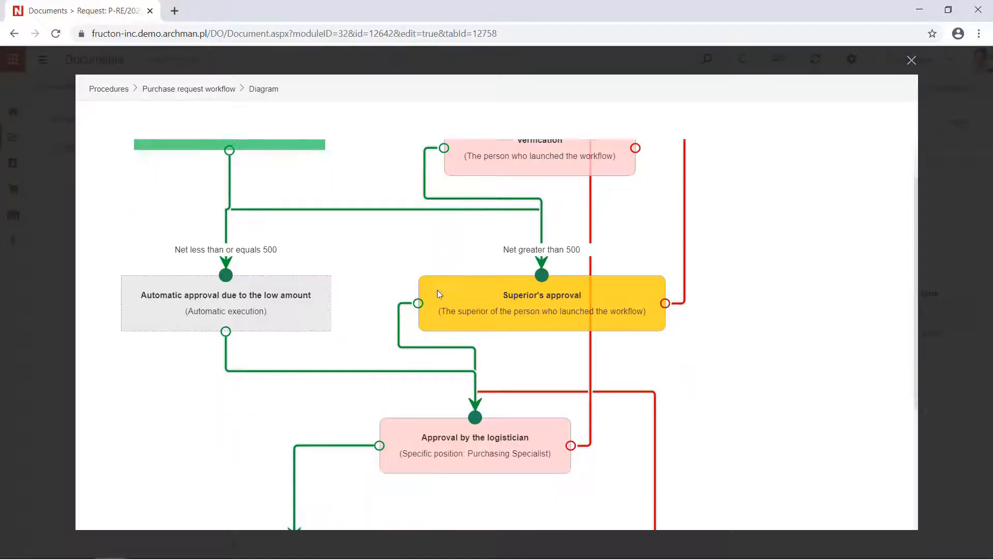
{"action": "scroll", "coordinate": [461, 300], "scroll_direction": "up", "scroll_amount": 1}
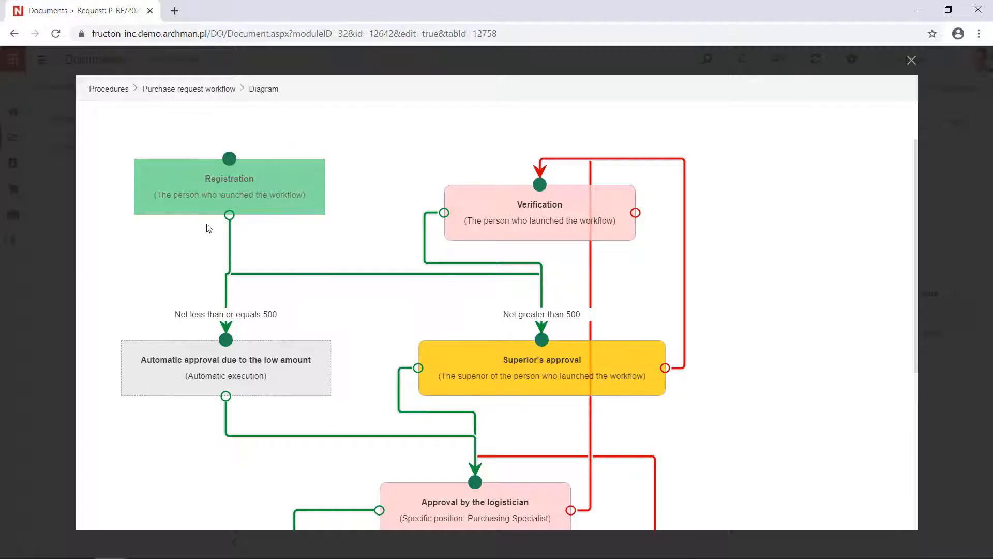
{"action": "left_click", "coordinate": [911, 60]}
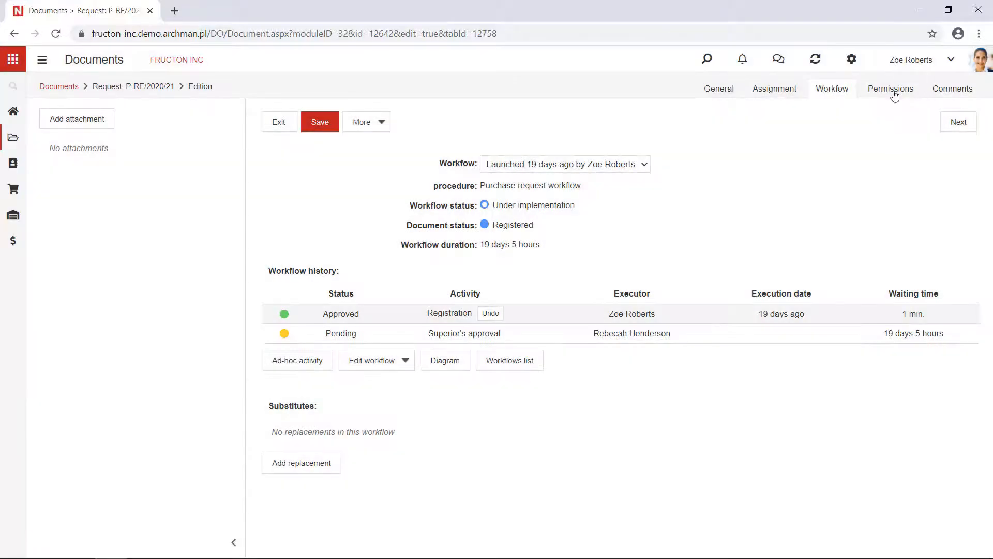
Turn off inherited permissions for request P-RE/2020/21.
{"action": "left_click", "coordinate": [888, 94]}
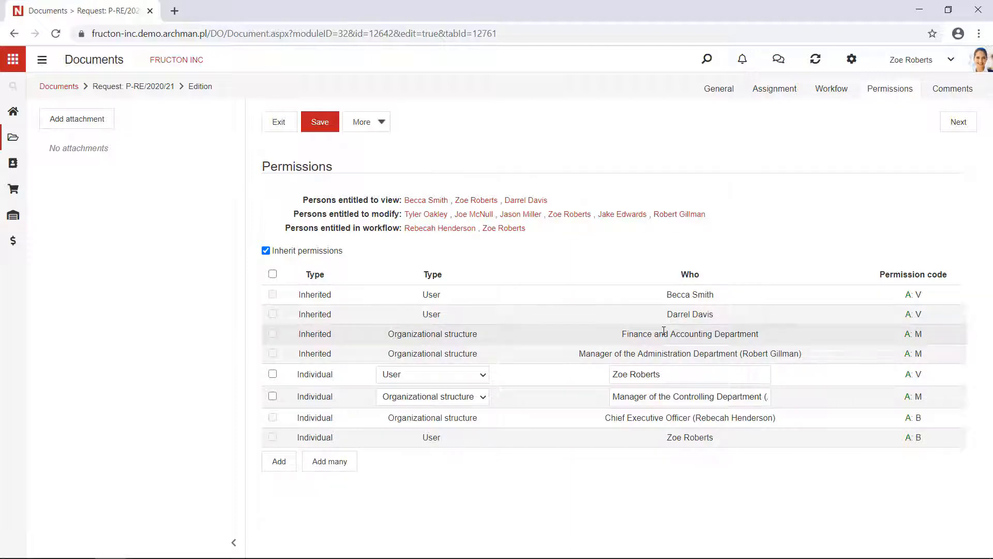
{"action": "left_click", "coordinate": [266, 251]}
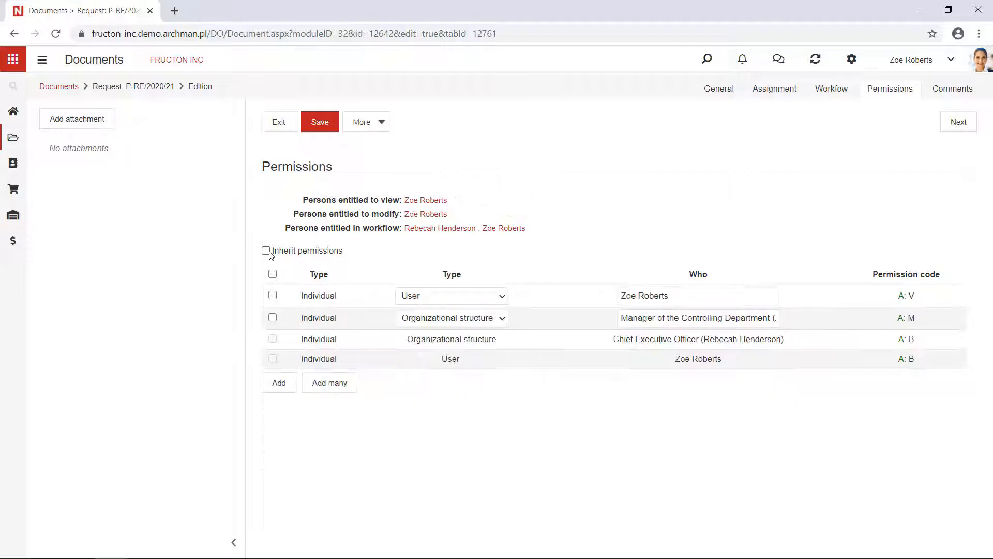